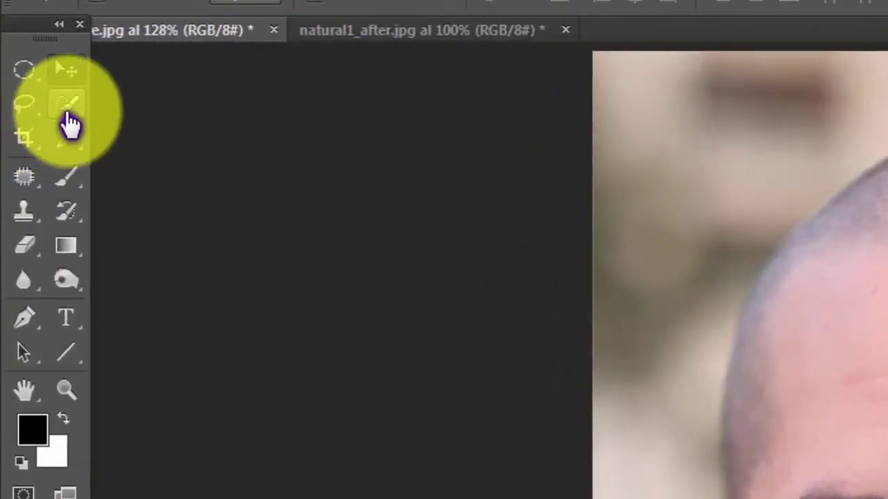
Quick-select the man's face, ears and neck, subtract the hair, and open Refine Edge.
left_click(70, 123)
mouse_move(381, 154)
left_mouse_down()
mouse_move(426, 170)
mouse_move(431, 354)
left_mouse_up()
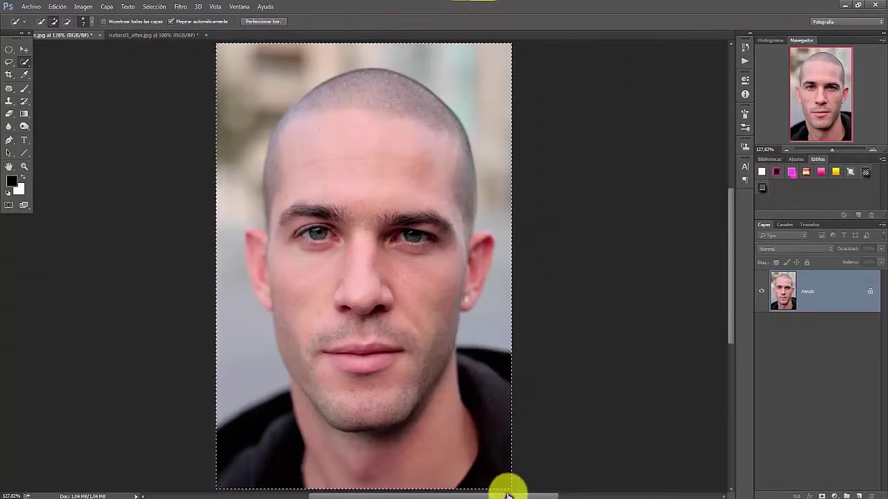
mouse_move(513, 476)
left_mouse_down()
mouse_move(492, 63)
mouse_move(377, 49)
mouse_move(257, 79)
mouse_move(233, 351)
mouse_move(266, 403)
mouse_move(282, 476)
left_mouse_up()
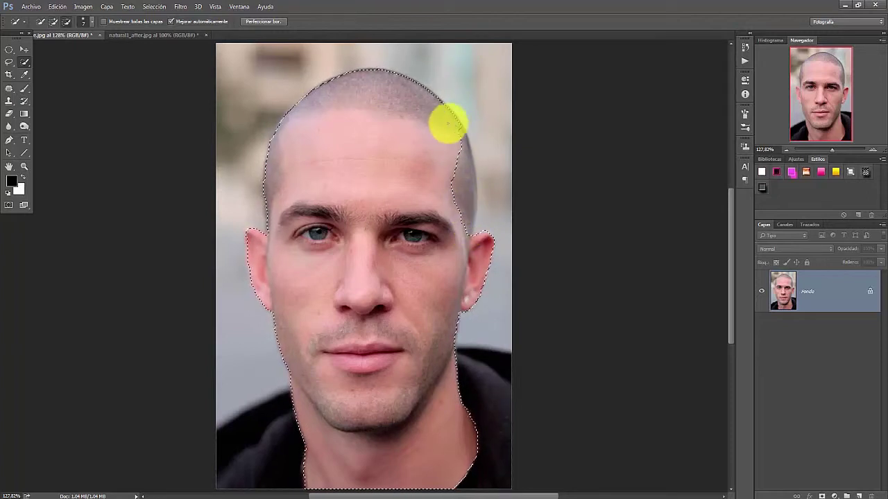
left_click_drag(329, 87, 278, 125)
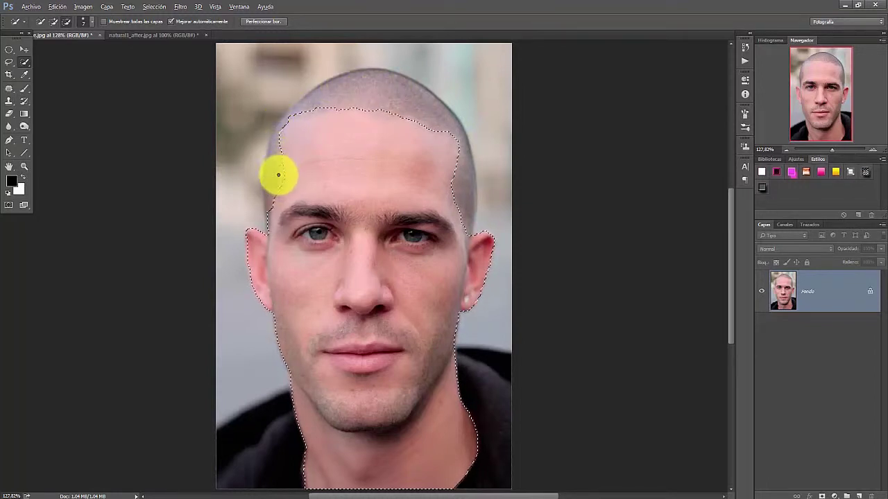
mouse_move(276, 178)
left_mouse_down()
mouse_move(459, 148)
mouse_move(451, 107)
left_mouse_up()
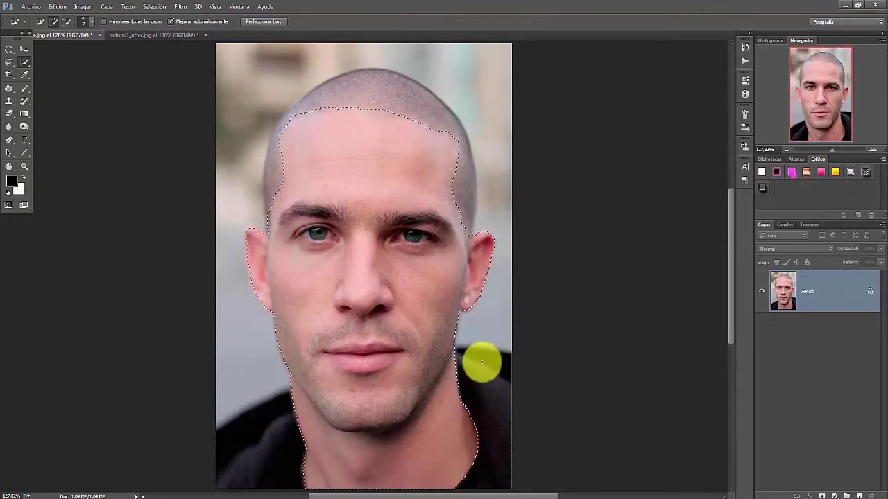
left_click(264, 22)
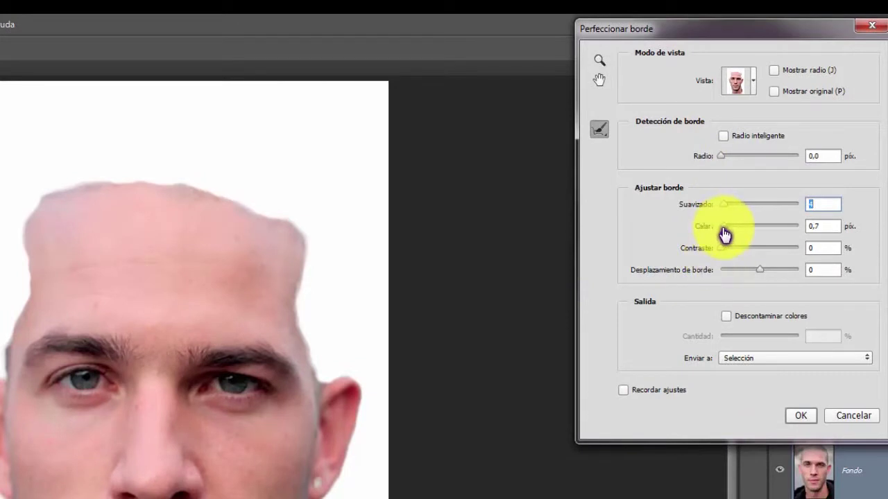
Refine the edge with Smooth 2 and Feather 0.7 px, output as masked layer Fondo copia.
key("Tab")
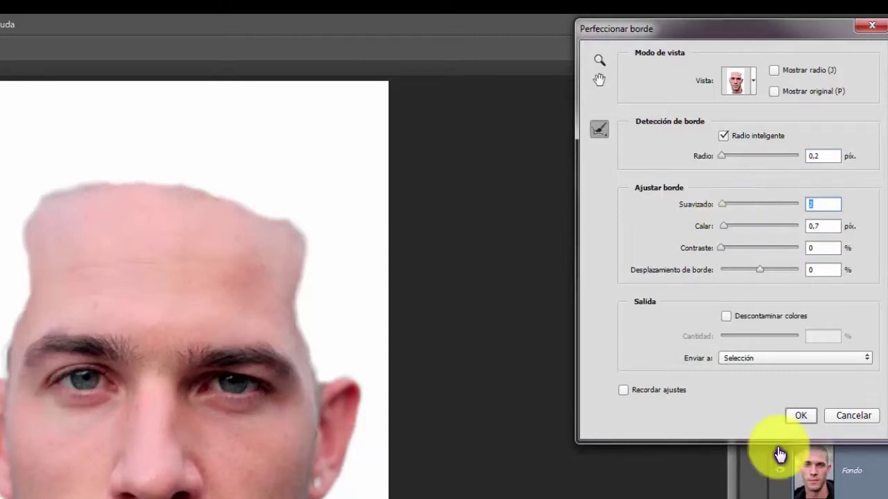
left_click(739, 362)
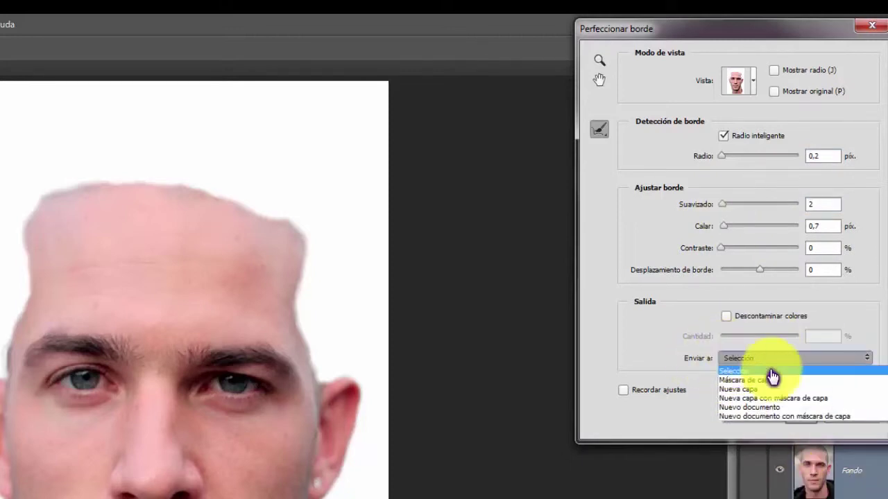
left_click(795, 398)
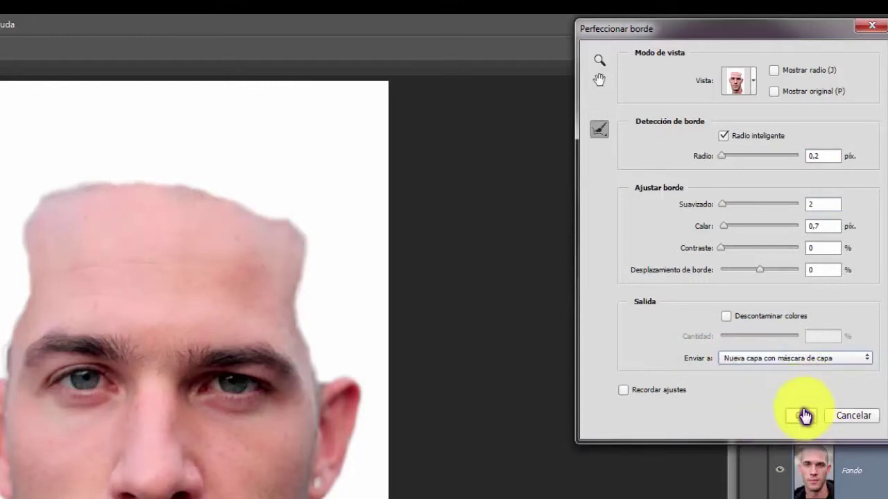
left_click(801, 418)
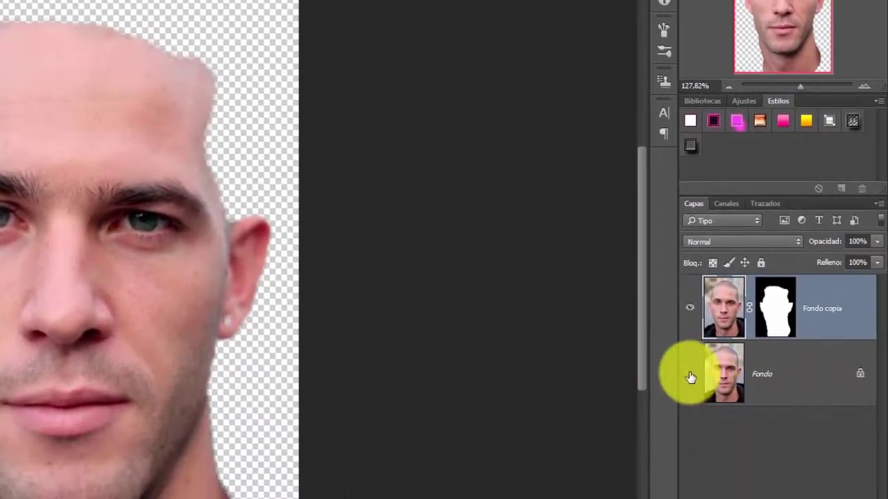
Show Fondo again and apply Surface Blur at radius 12 px, threshold 16 levels.
left_click(690, 375)
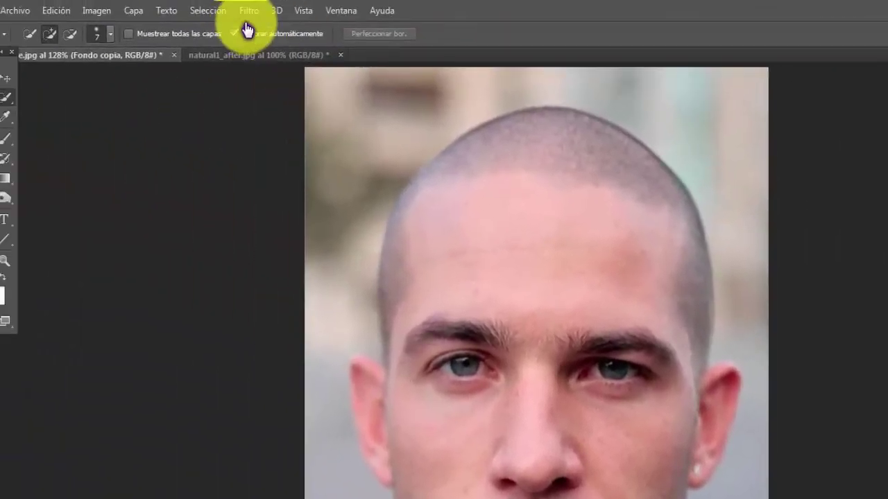
left_click(248, 10)
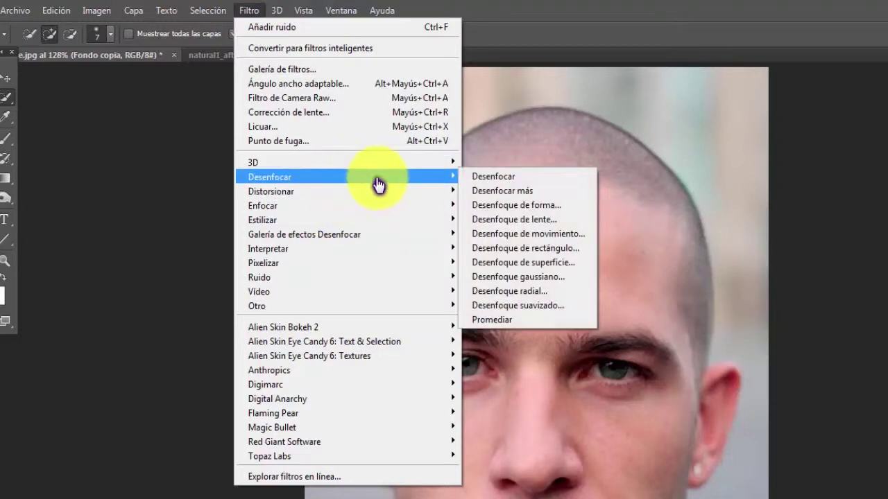
left_click(558, 270)
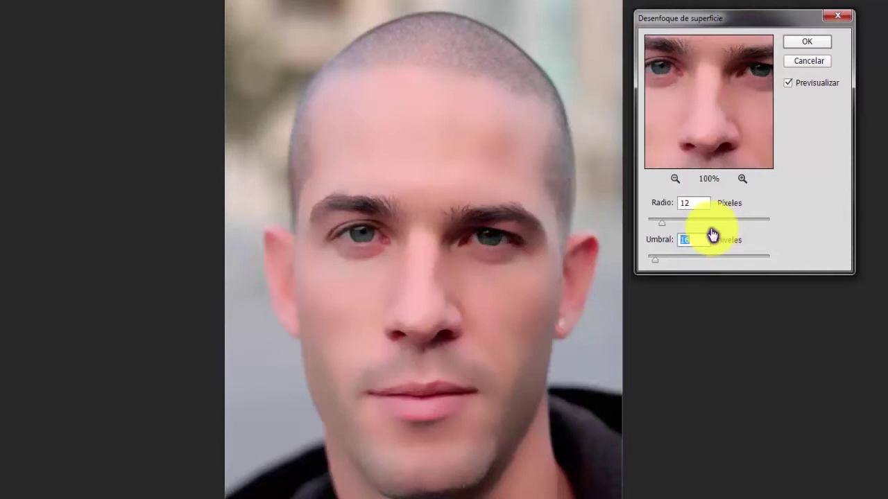
left_click(800, 50)
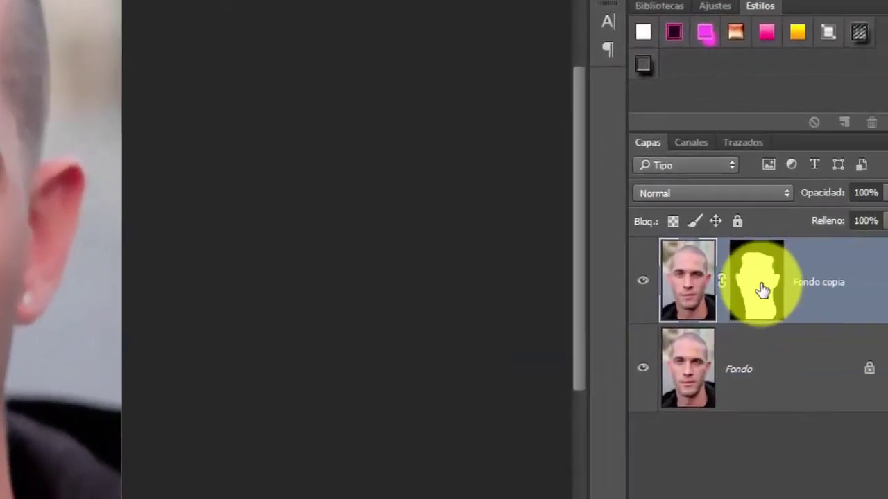
Paint black on Fondo copia's mask with a soft 31 px brush over eyes, brows and lips.
left_click(761, 294)
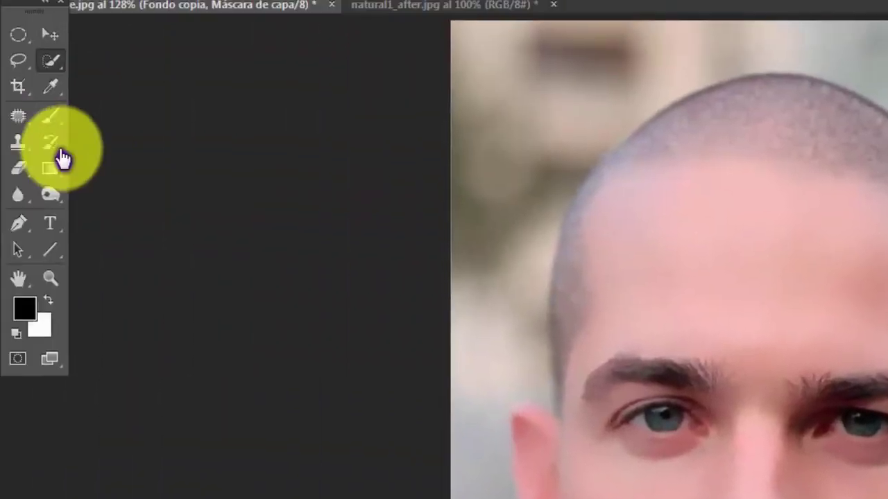
left_click(50, 120)
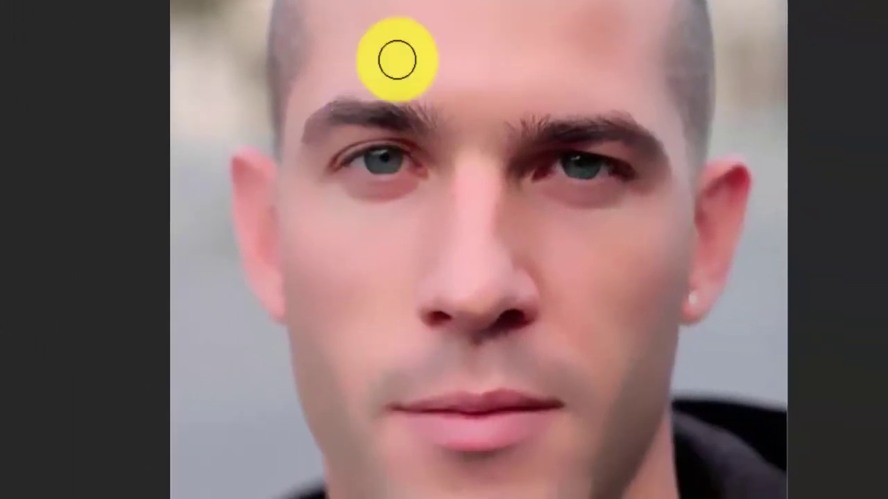
right_click(399, 115)
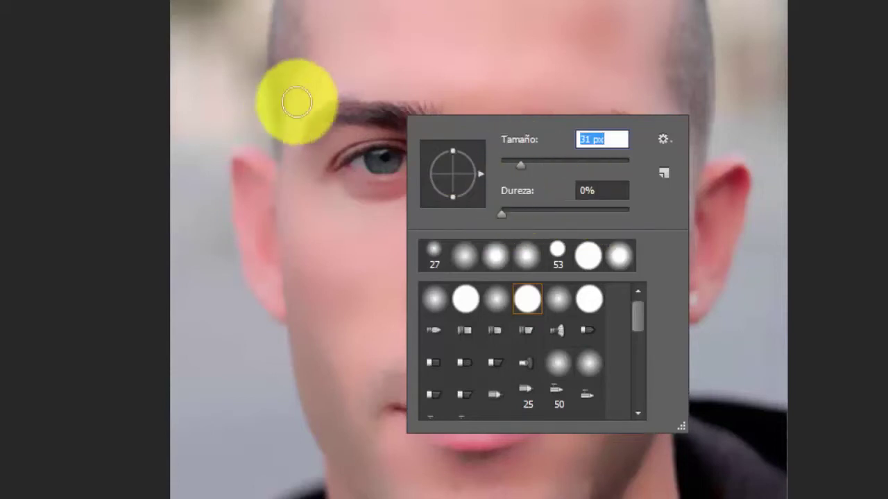
left_click(358, 114)
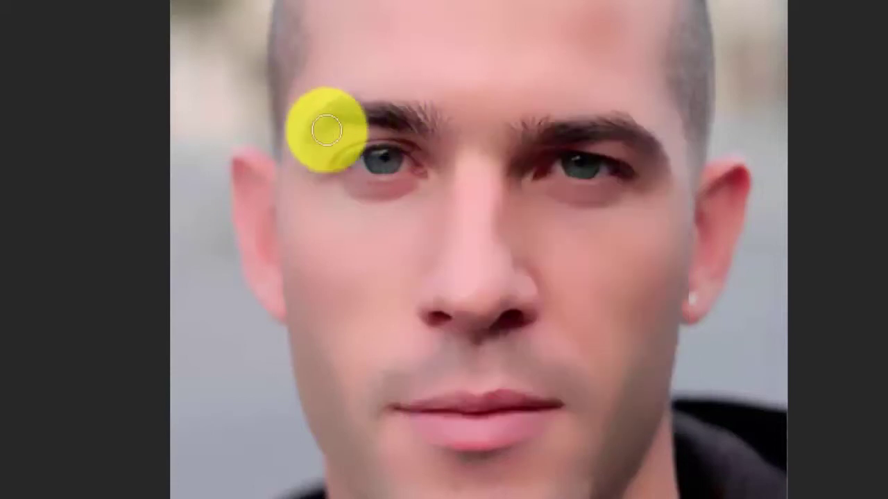
mouse_move(322, 136)
left_mouse_down()
mouse_move(376, 154)
mouse_move(402, 151)
mouse_move(375, 176)
mouse_move(415, 157)
mouse_move(380, 169)
mouse_move(327, 159)
mouse_move(360, 164)
mouse_move(431, 135)
mouse_move(343, 122)
mouse_move(636, 190)
mouse_move(589, 183)
mouse_move(538, 154)
mouse_move(625, 149)
mouse_move(539, 140)
mouse_move(616, 122)
mouse_move(644, 146)
mouse_move(518, 111)
mouse_move(634, 187)
mouse_move(608, 171)
left_mouse_up()
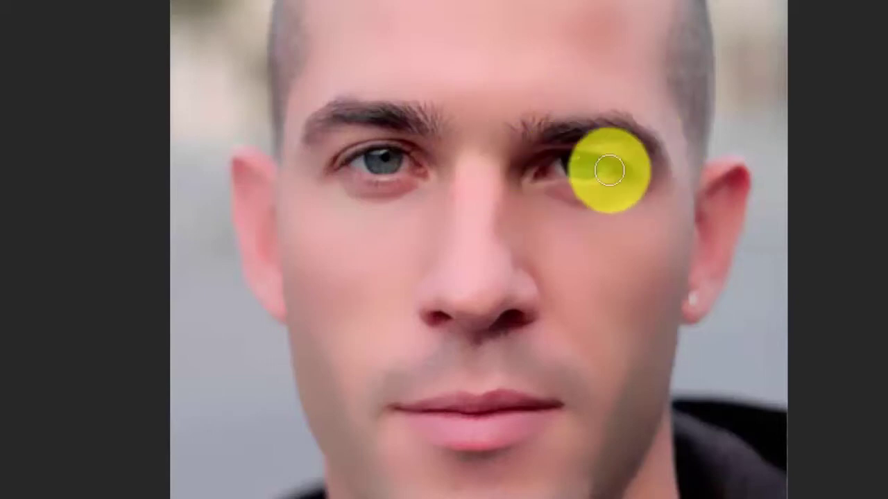
mouse_move(497, 457)
left_mouse_down()
mouse_move(523, 404)
mouse_move(424, 412)
mouse_move(428, 435)
mouse_move(405, 422)
mouse_move(506, 410)
mouse_move(534, 418)
mouse_move(505, 403)
mouse_move(402, 412)
mouse_move(527, 424)
mouse_move(422, 436)
mouse_move(535, 410)
mouse_move(420, 408)
mouse_move(561, 406)
mouse_move(427, 423)
mouse_move(541, 420)
mouse_move(434, 404)
left_mouse_up()
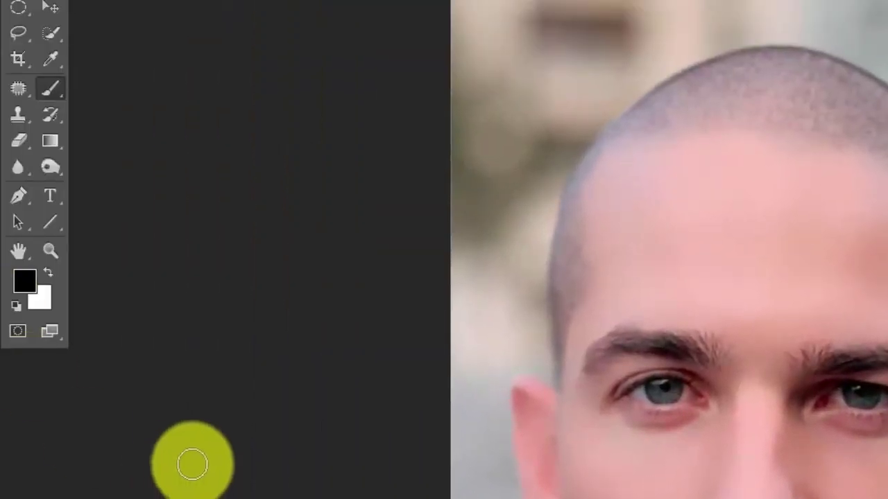
Adjust the brush and mask out the chin area as well.
right_click(25, 177)
left_click(84, 163)
right_click(390, 128)
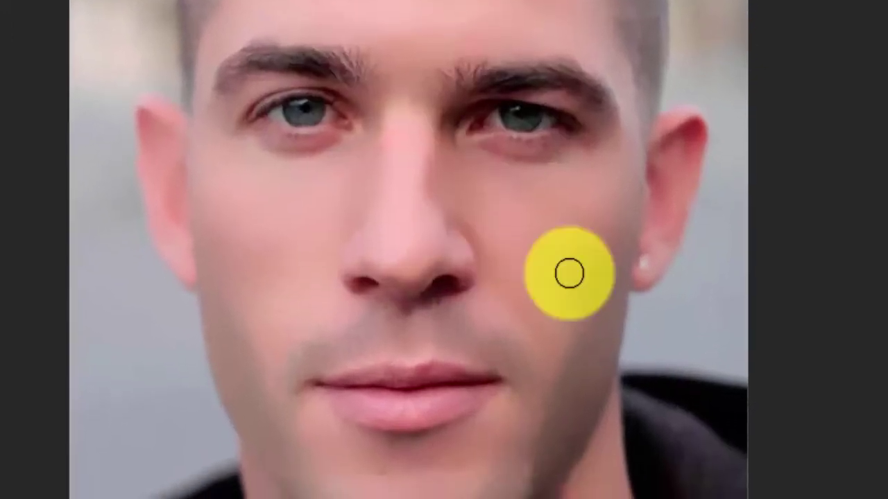
mouse_move(568, 271)
left_mouse_down()
mouse_move(290, 361)
mouse_move(425, 421)
mouse_move(398, 410)
mouse_move(424, 396)
mouse_move(354, 407)
left_mouse_up()
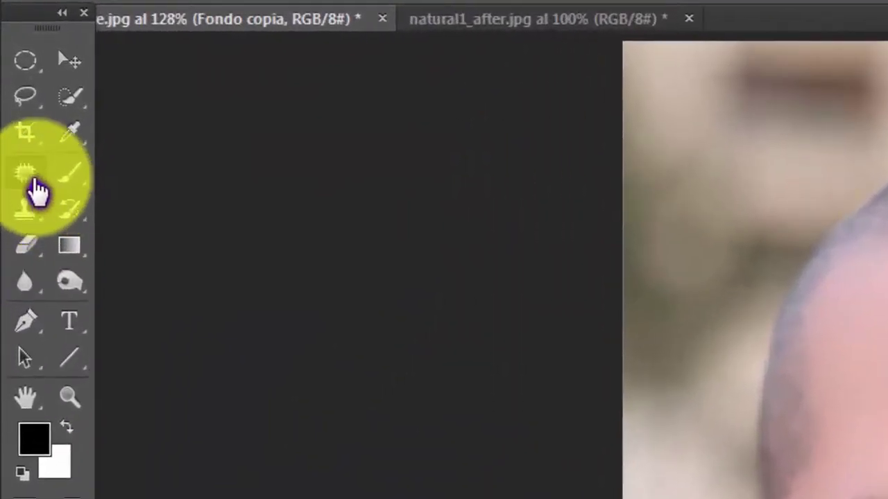
Add 1,12% Gaussian monochromatic noise to the smoothed Fondo copia layer.
right_click(12, 107)
left_click(360, 188)
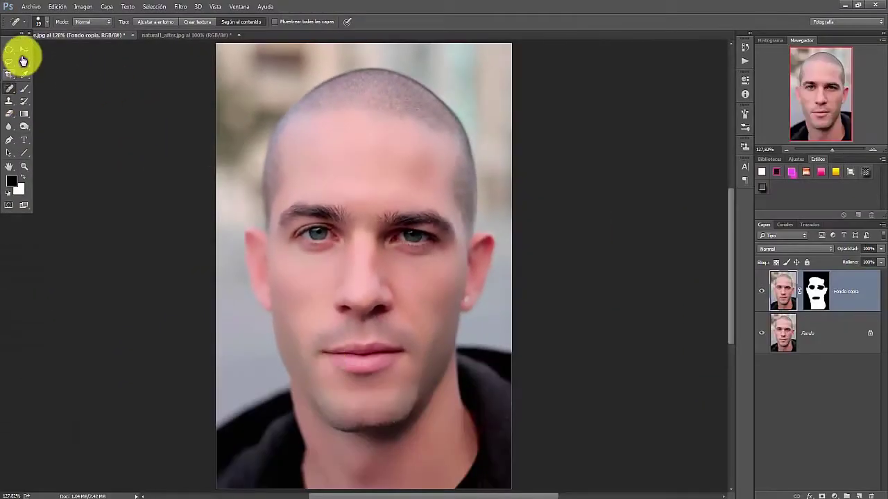
left_click(25, 52)
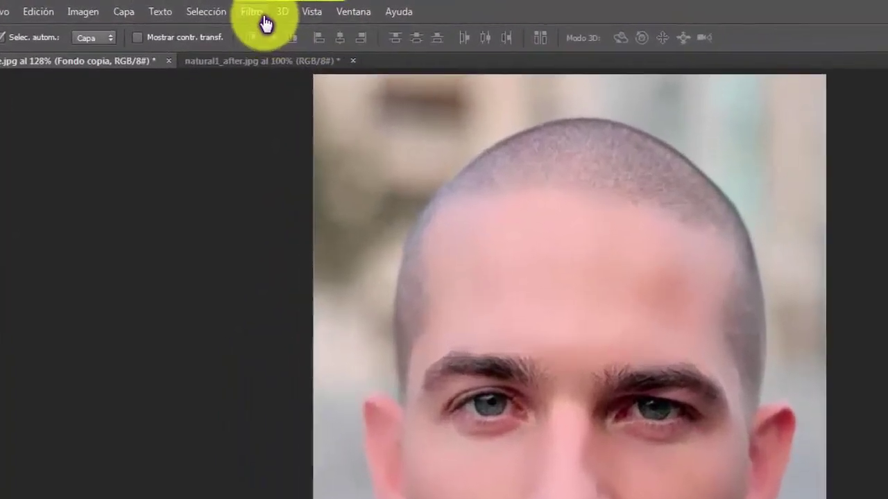
left_click(181, 6)
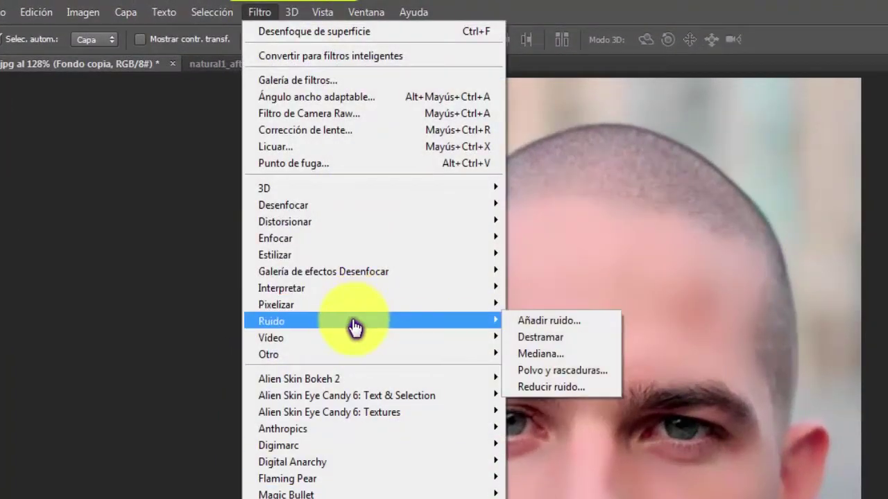
left_click(604, 331)
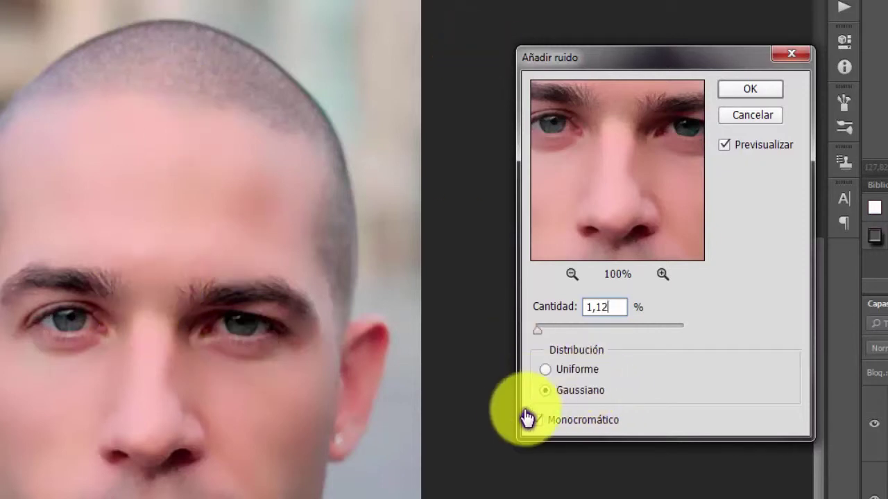
left_click(766, 98)
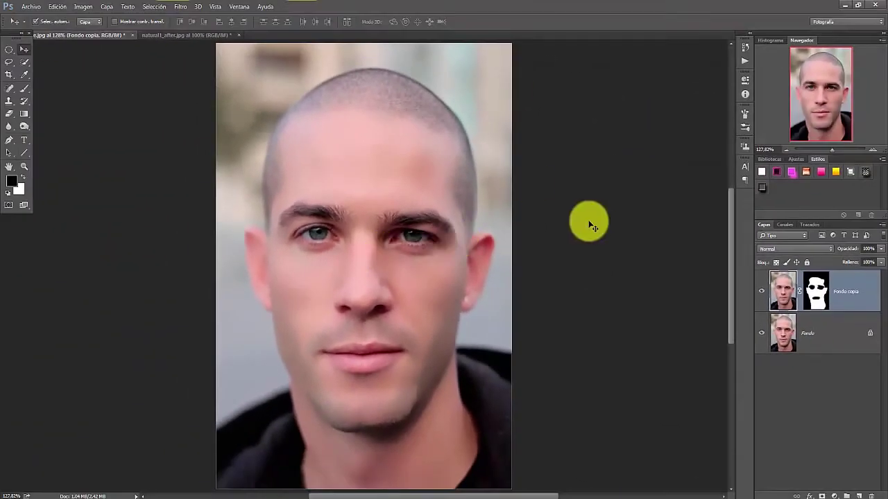
Toggle Fondo copia to compare, try 50% opacity, restore 100%, then switch to natural1_after.jpg.
left_click(761, 293)
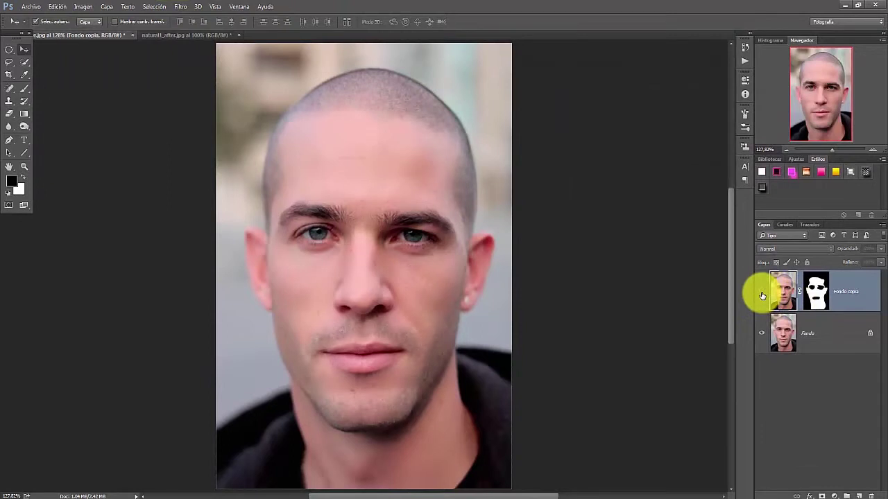
left_click(762, 294)
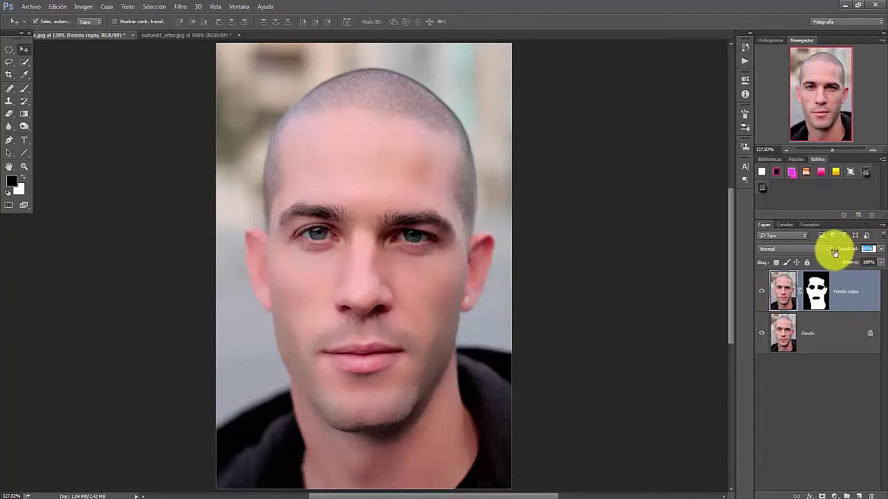
type("50")
key("Return")
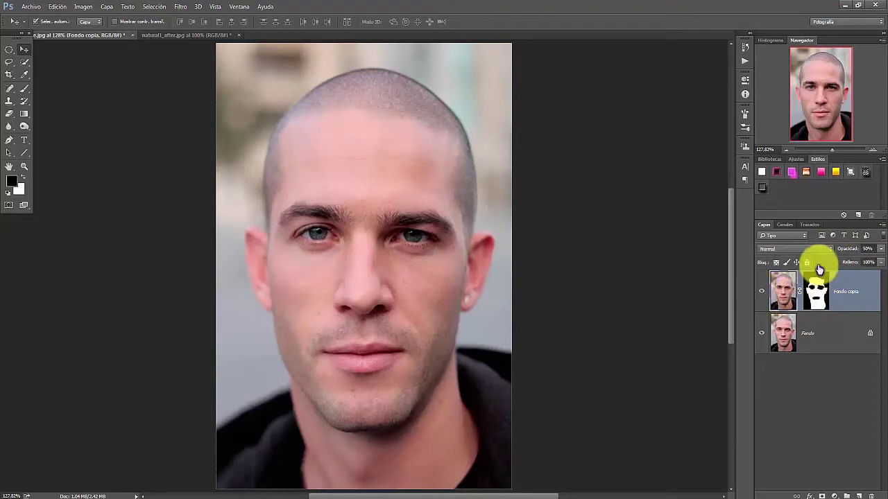
left_click_drag(845, 253, 885, 244)
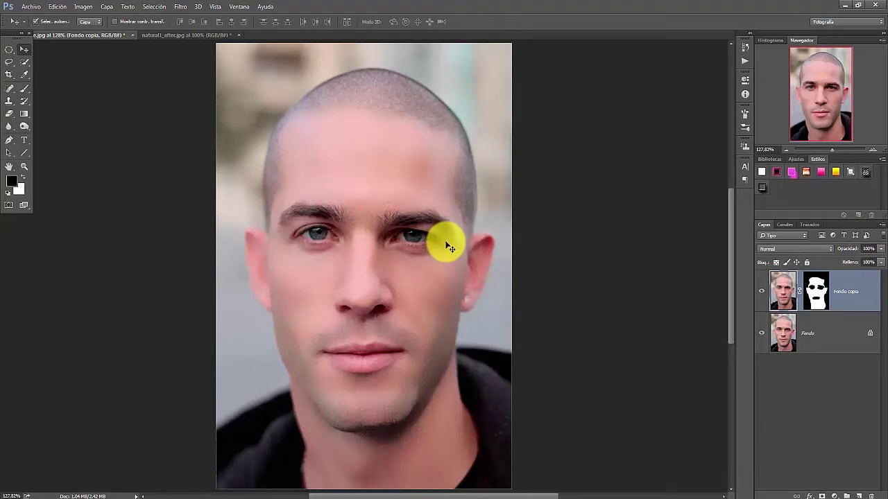
left_click(197, 38)
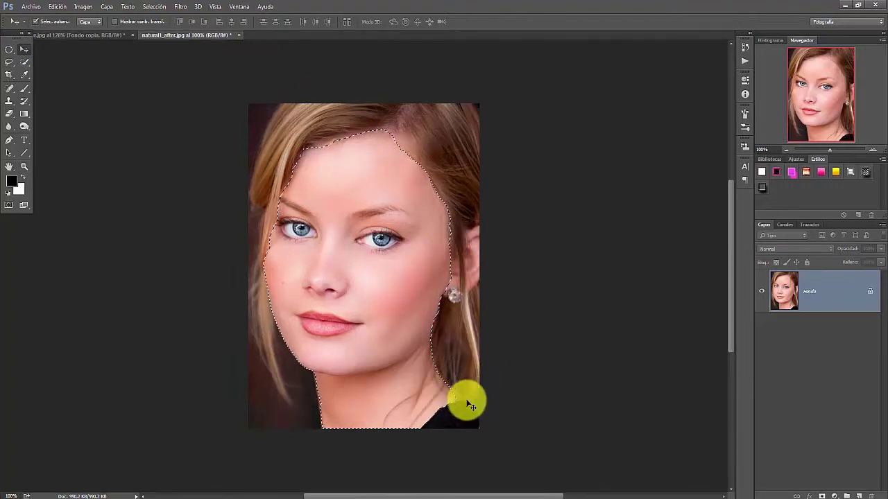
Play the Retoque y Suavizado action on the woman's portrait, continuing past both warnings.
left_click_drag(385, 183, 280, 177)
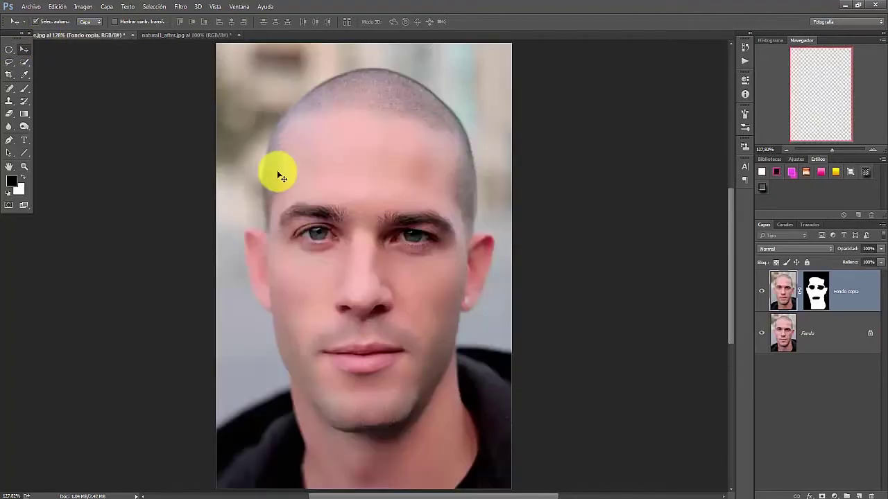
left_click(182, 35)
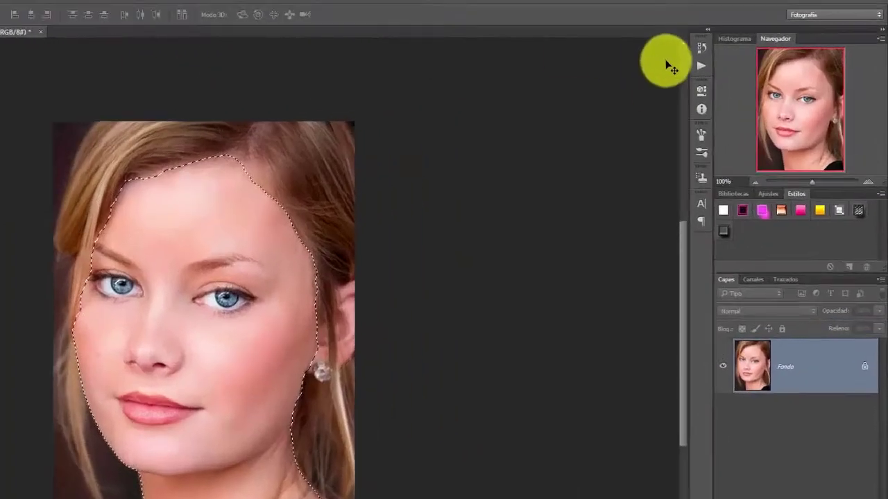
left_click(702, 65)
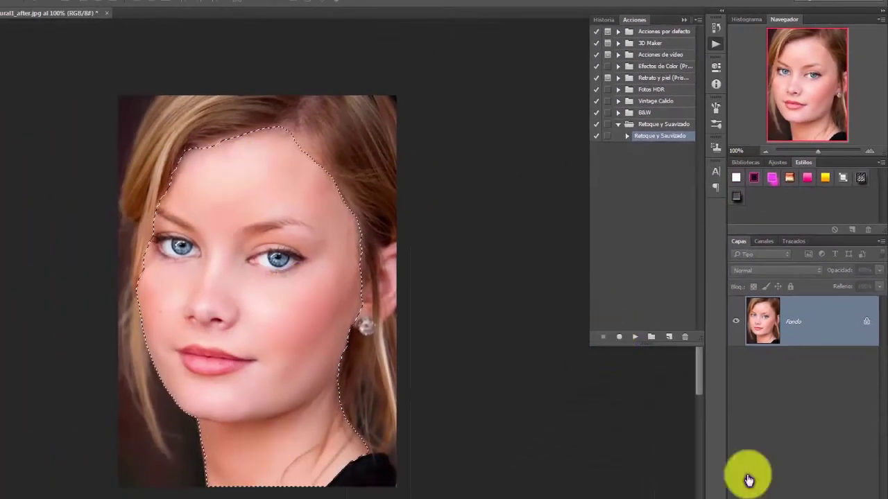
left_click(635, 337)
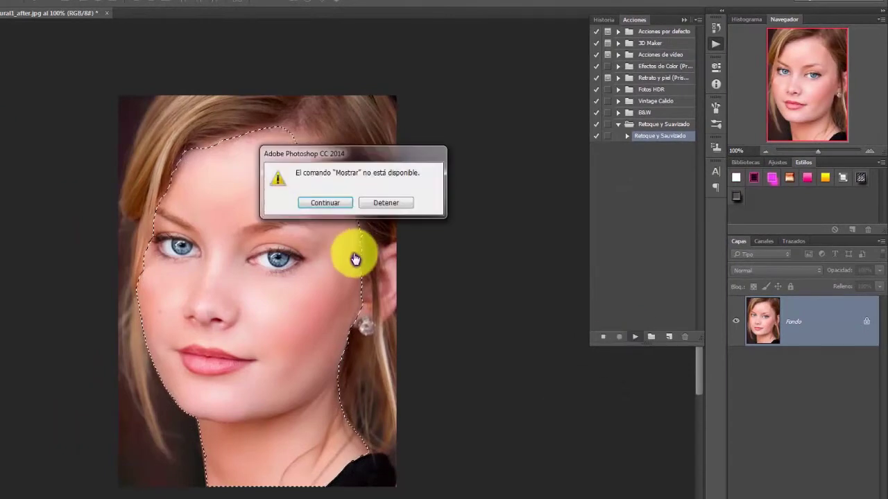
left_click(331, 203)
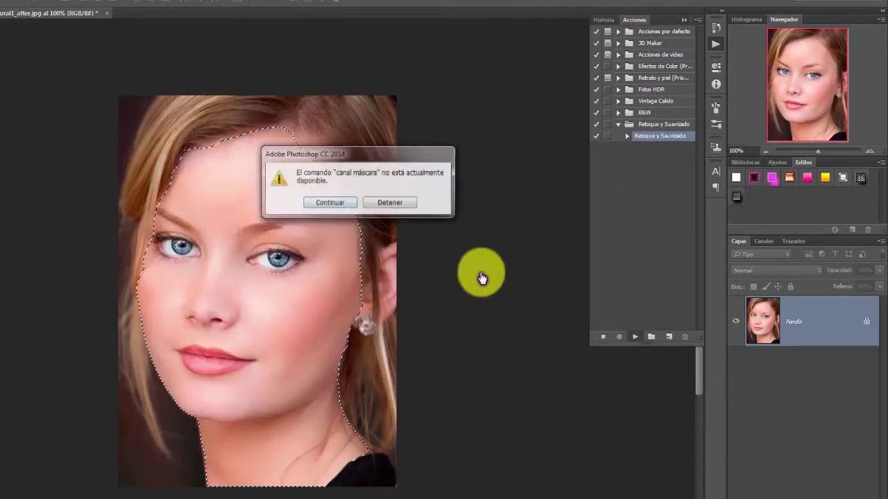
left_click(332, 203)
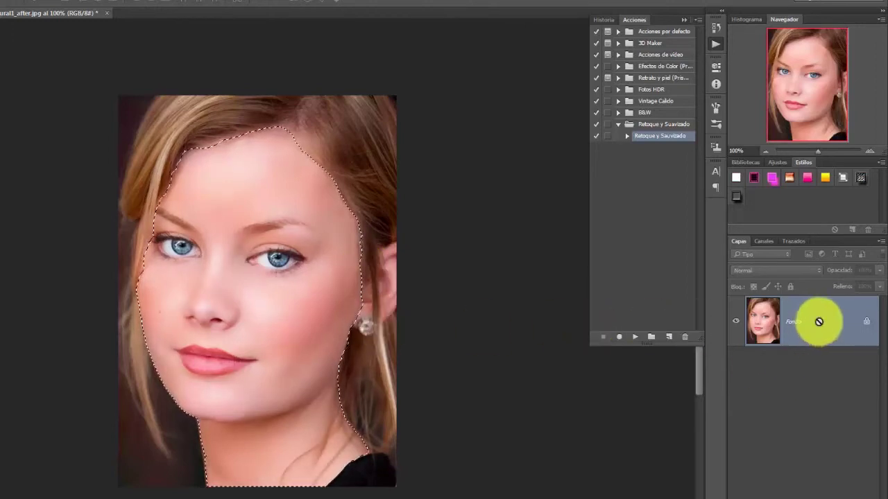
Copy the face to Capa 1, run Retoque y Suavizado on it, and lower opacity to 27%.
key("ctrl+j")
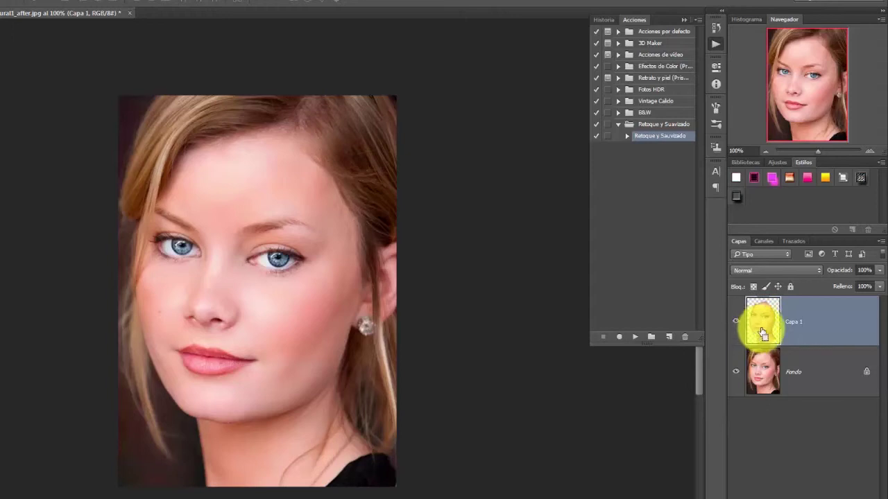
left_click(763, 332, "ctrl")
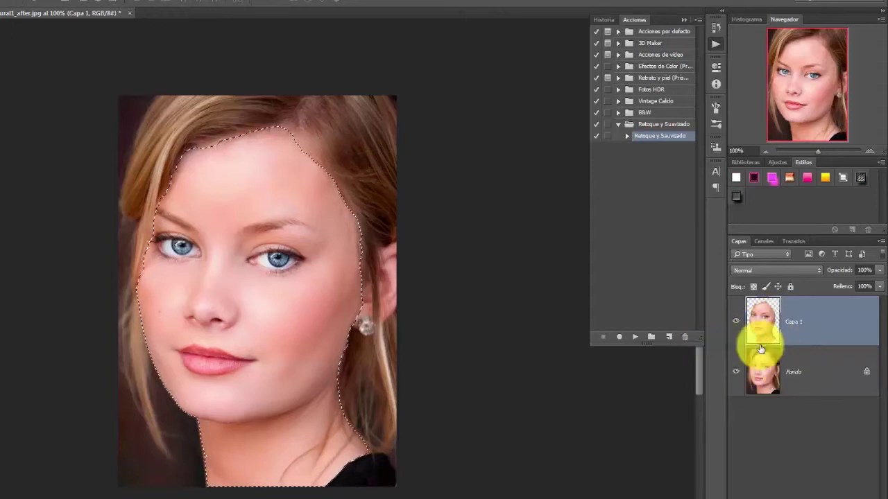
left_click(635, 336)
left_click(324, 203)
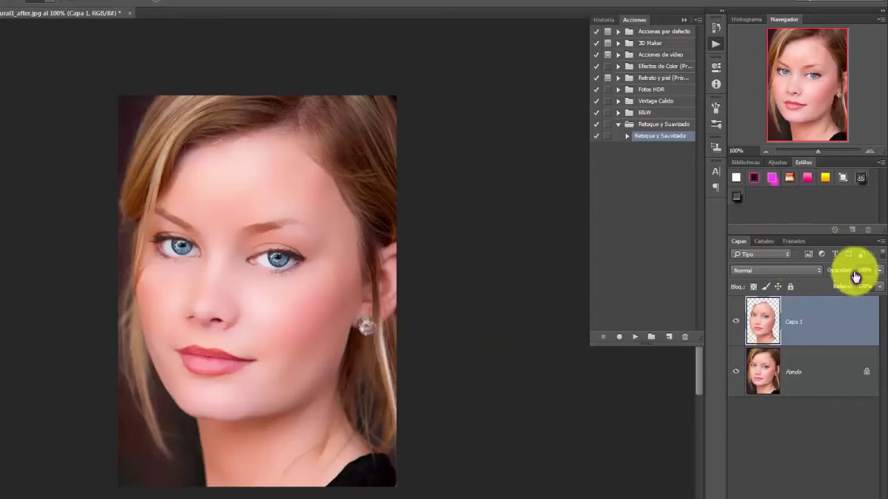
left_click_drag(846, 273, 807, 287)
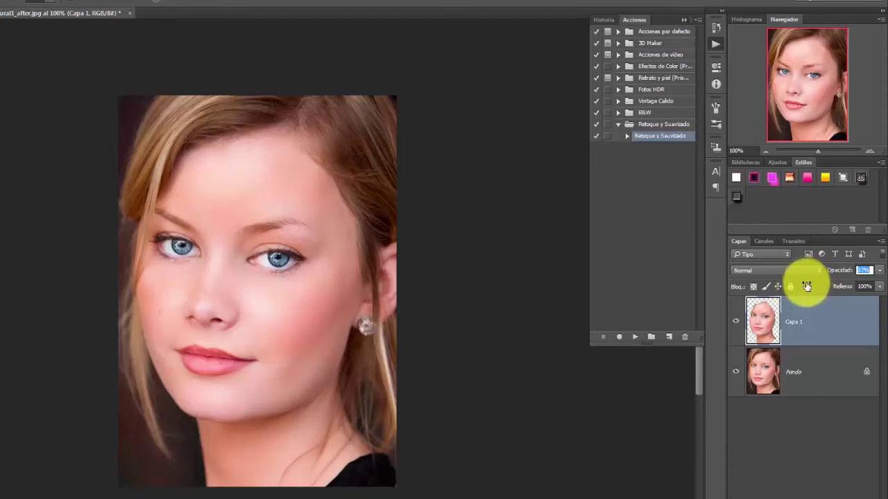
left_click_drag(807, 286, 846, 275)
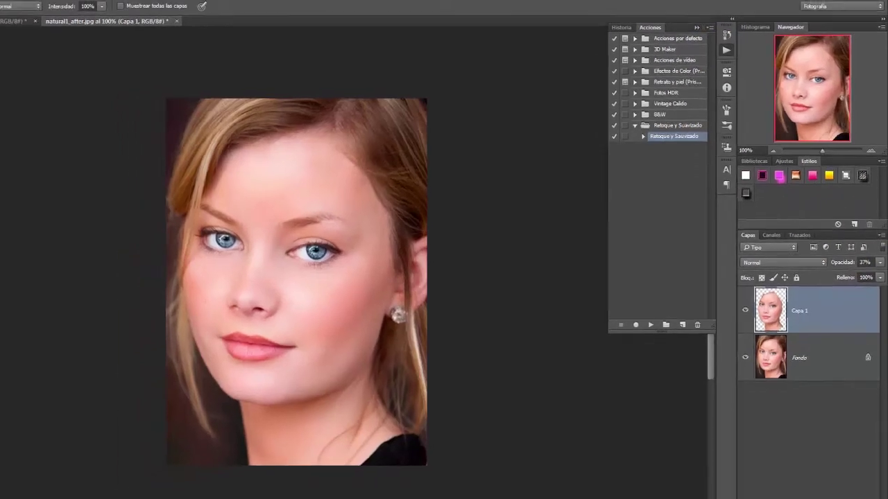
left_click(25, 49)
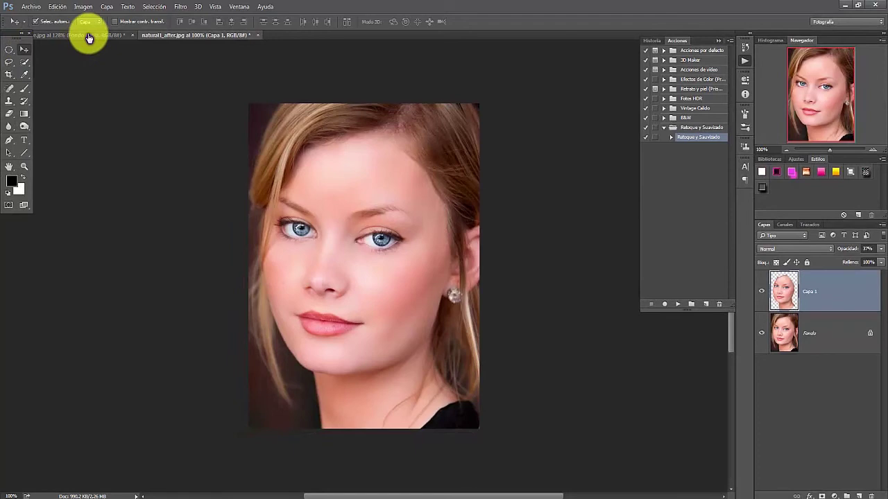
left_click(88, 36)
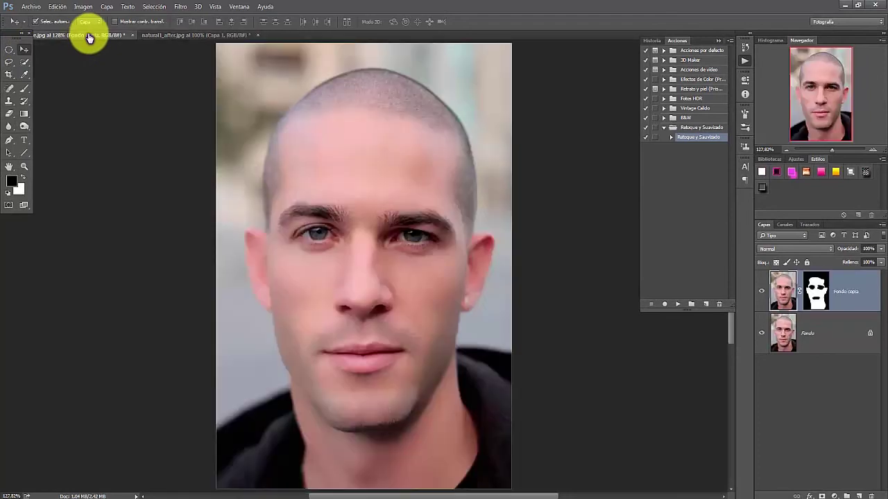
left_click(186, 36)
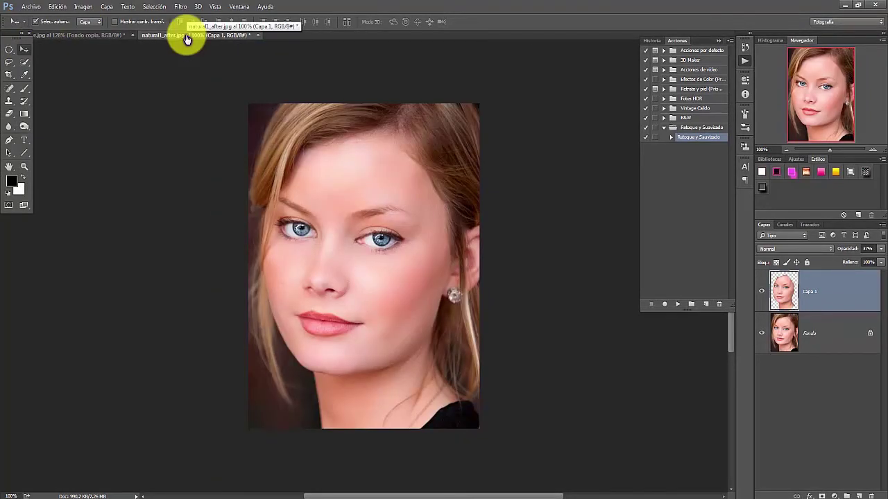